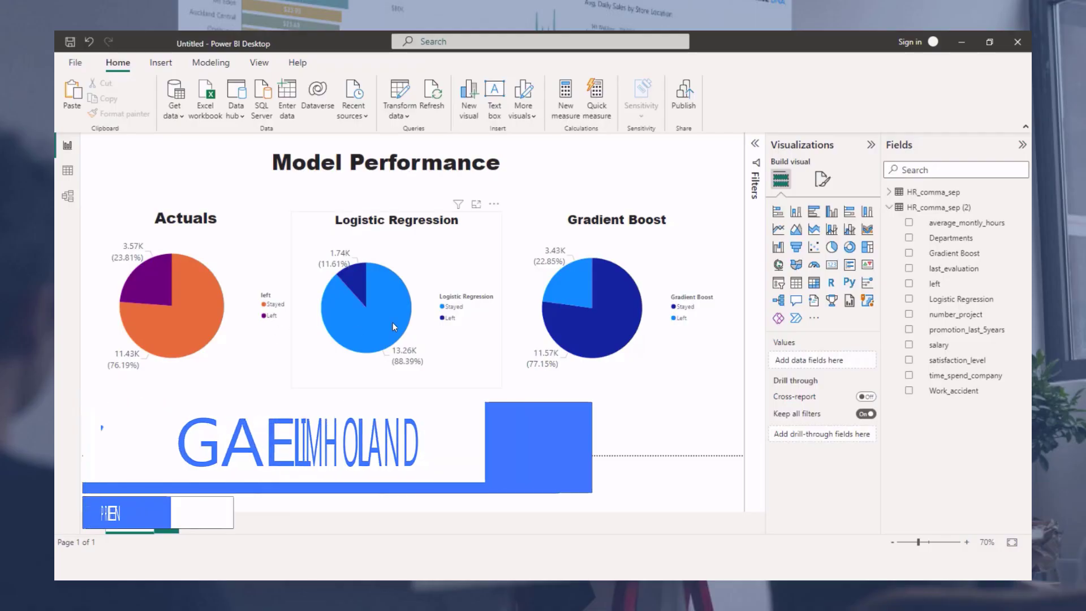
Step: Show the HR_comma_sep table rows in Data view and select the satisfaction_level column
{"action": "mouse_move", "coordinate": [378, 321]}
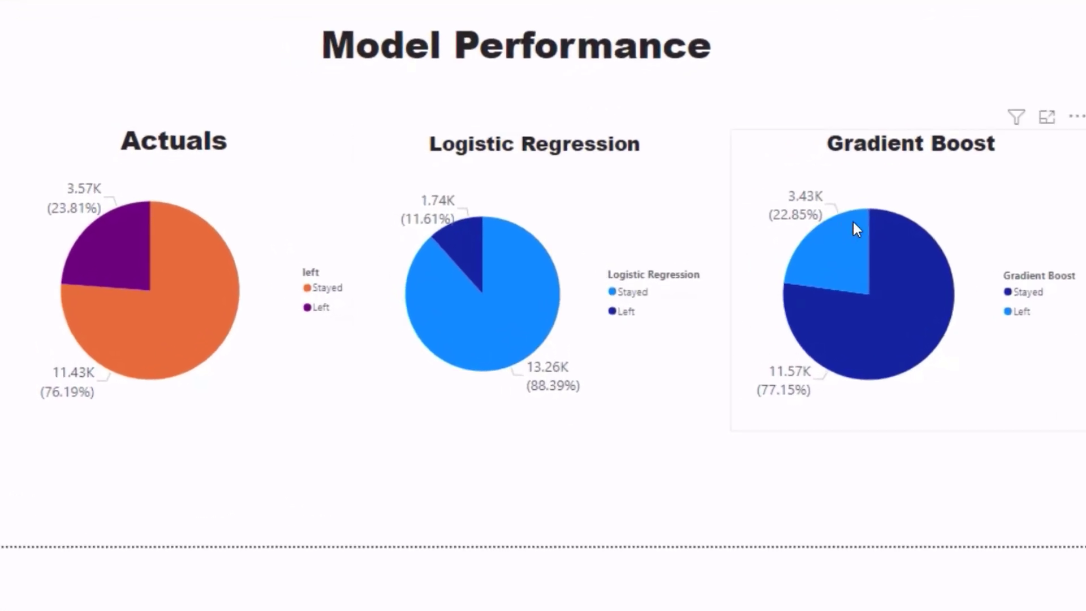
{"action": "mouse_move", "coordinate": [854, 220]}
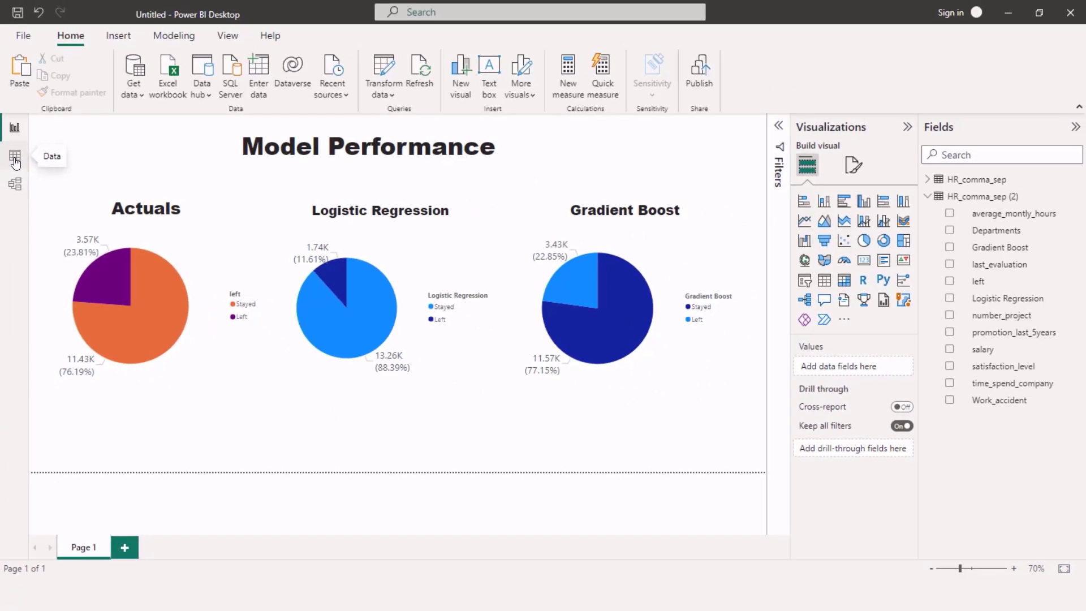
{"action": "left_click", "coordinate": [15, 163]}
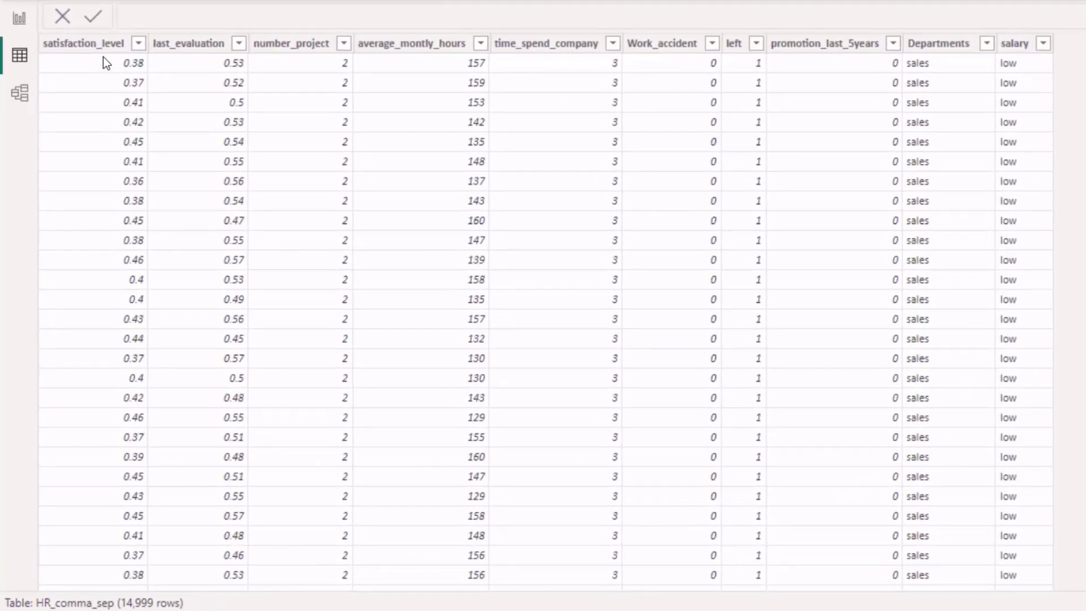
{"action": "left_click", "coordinate": [76, 148]}
Step: Return to the Model Performance report, then view the HR_comma_sep (2) query's applied steps, comparing with HR_comma_sep
{"action": "left_click", "coordinate": [78, 43]}
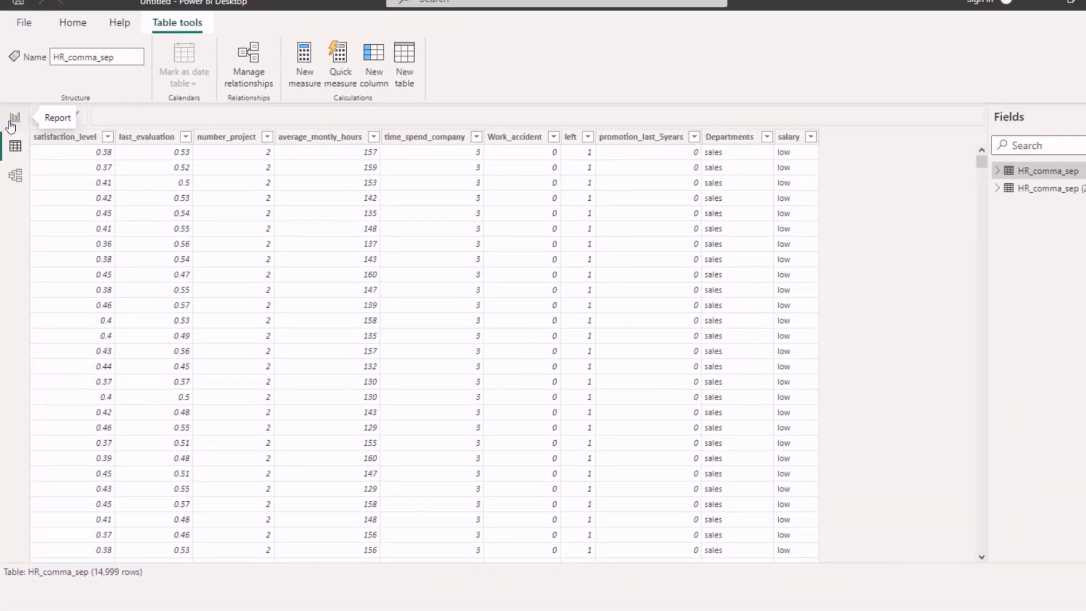
{"action": "left_click", "coordinate": [14, 117]}
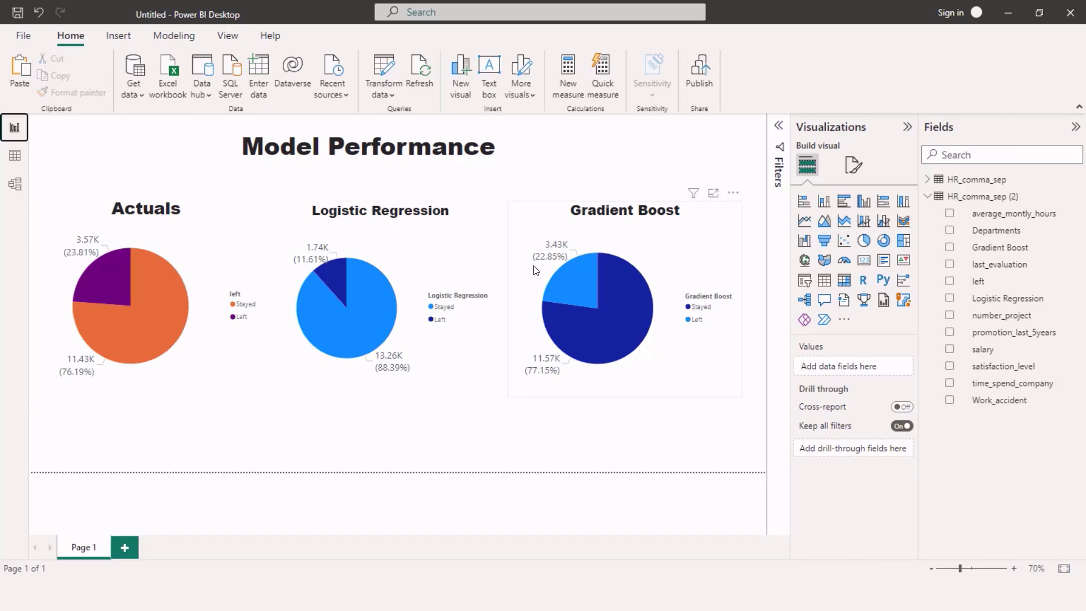
{"action": "mouse_move", "coordinate": [541, 307]}
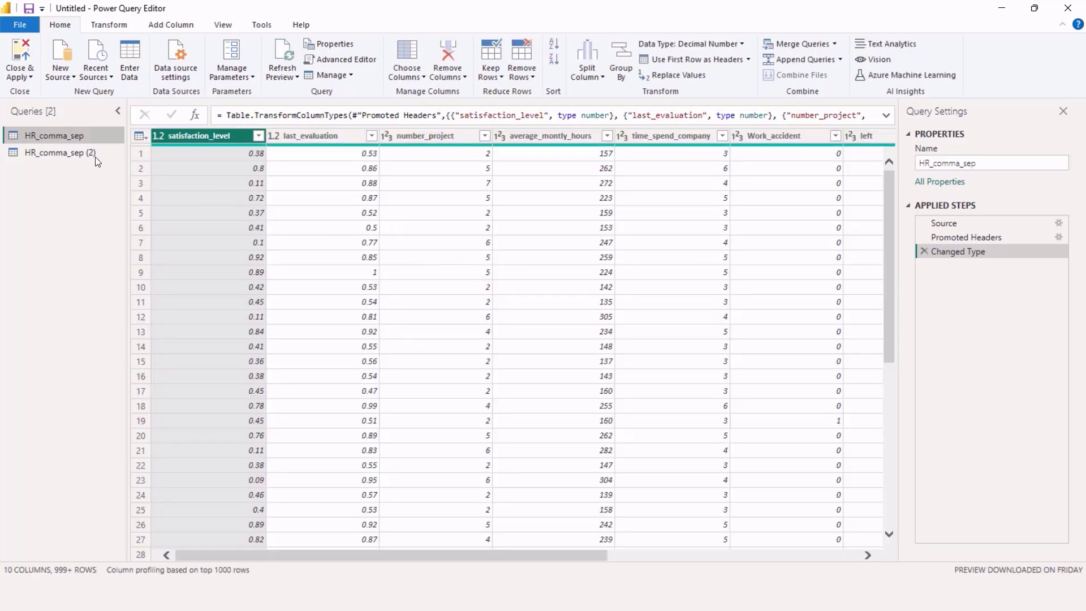
{"action": "left_click", "coordinate": [83, 152]}
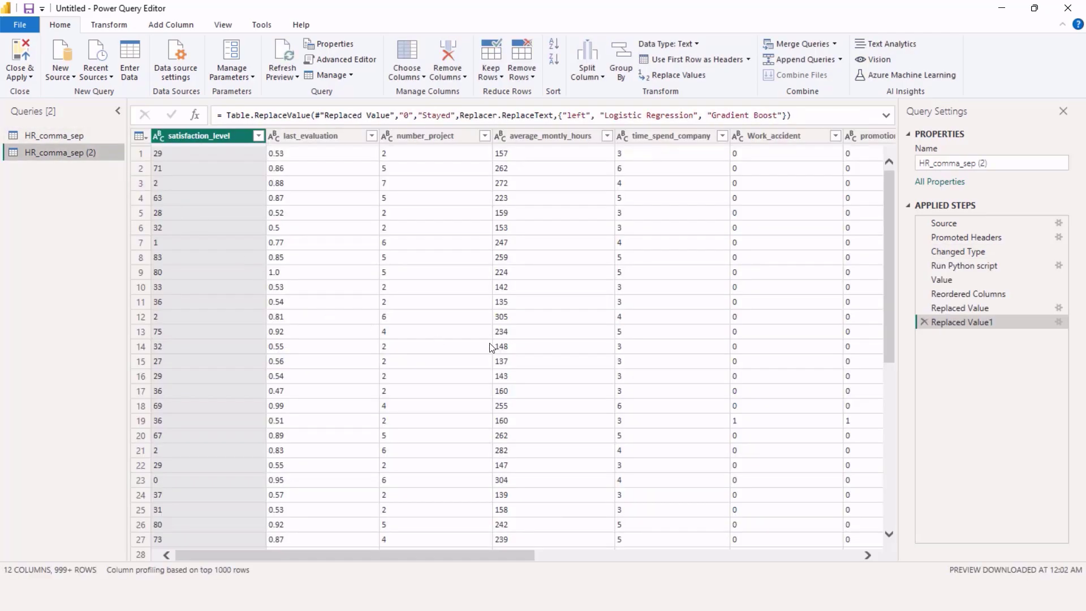
{"action": "left_click", "coordinate": [66, 135]}
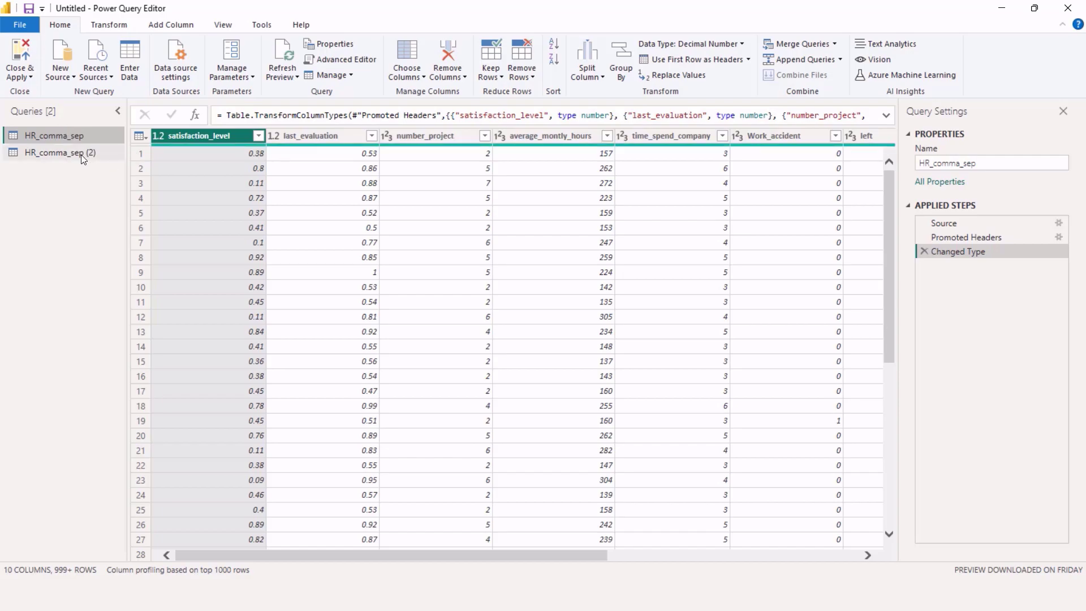
{"action": "left_click", "coordinate": [80, 154]}
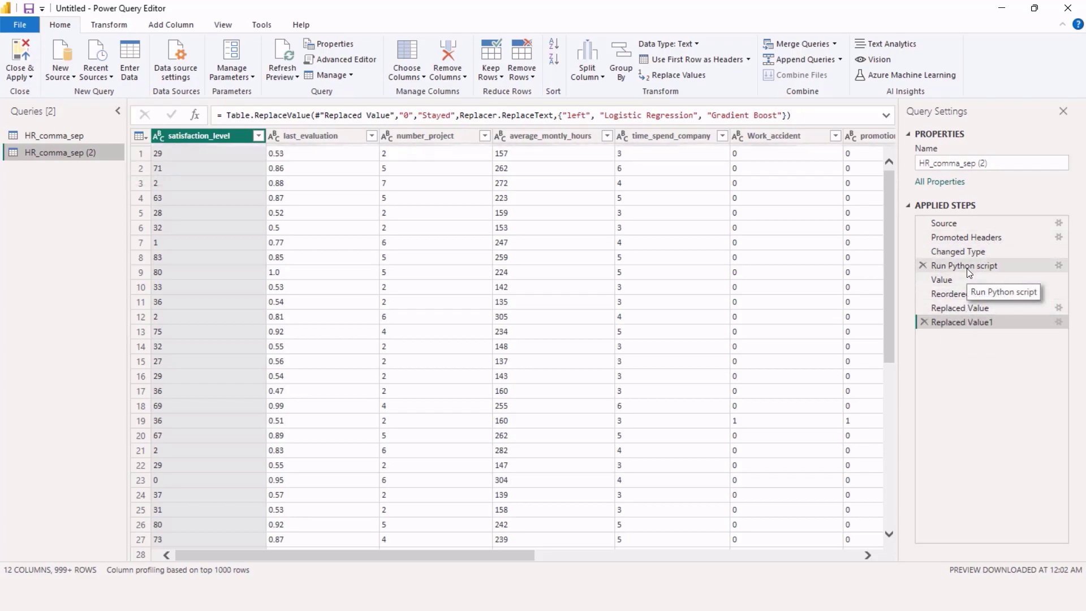
Step: Open the Run Python script step's script and add '#import packages' above the import lines
{"action": "left_click", "coordinate": [1061, 266]}
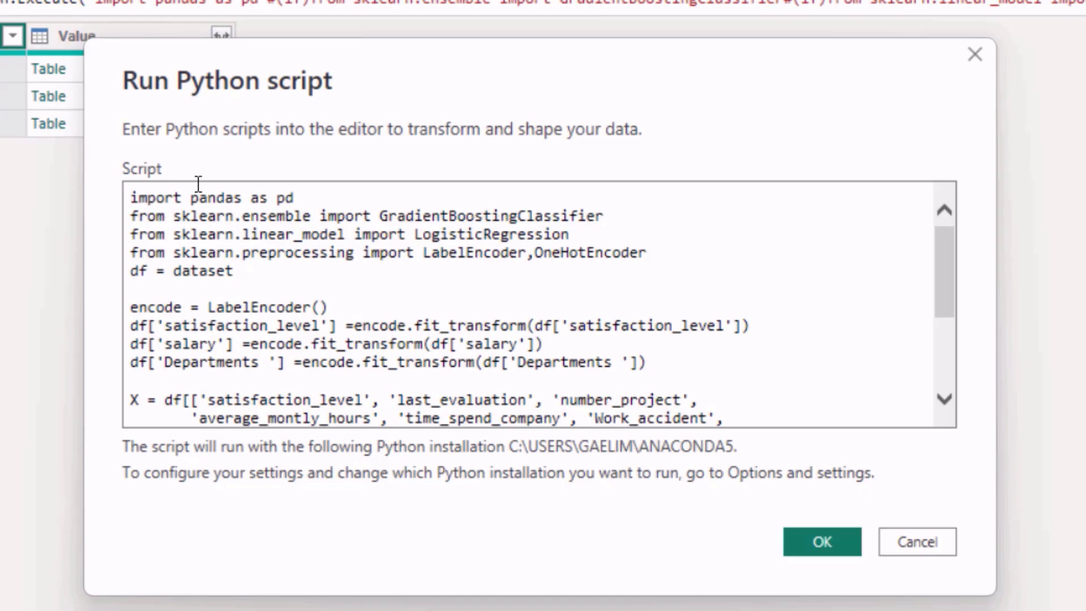
{"action": "key", "text": "Return"}
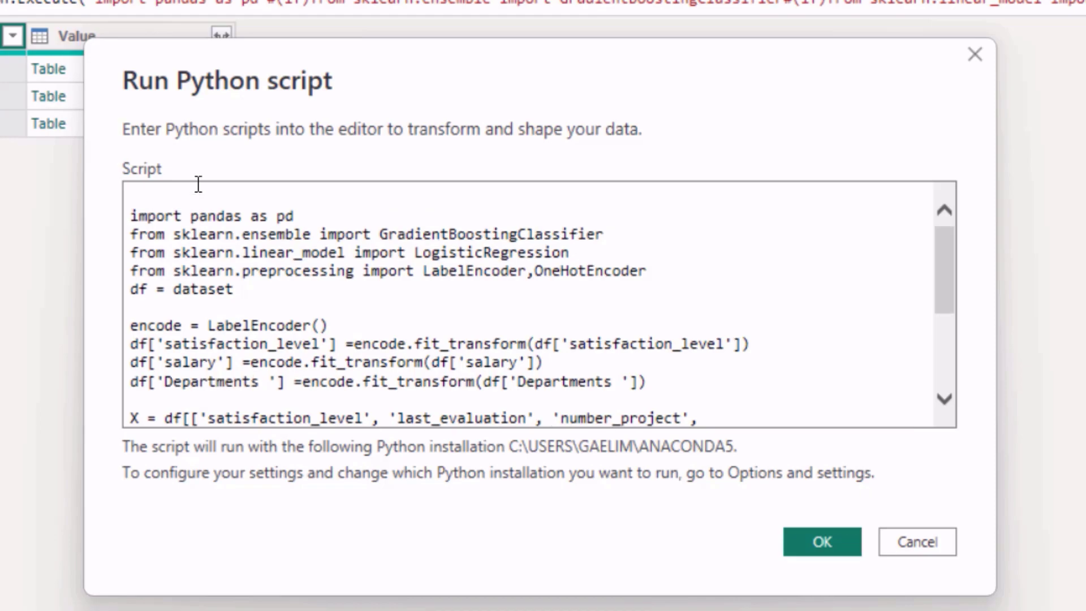
{"action": "type", "text": "#import packages"}
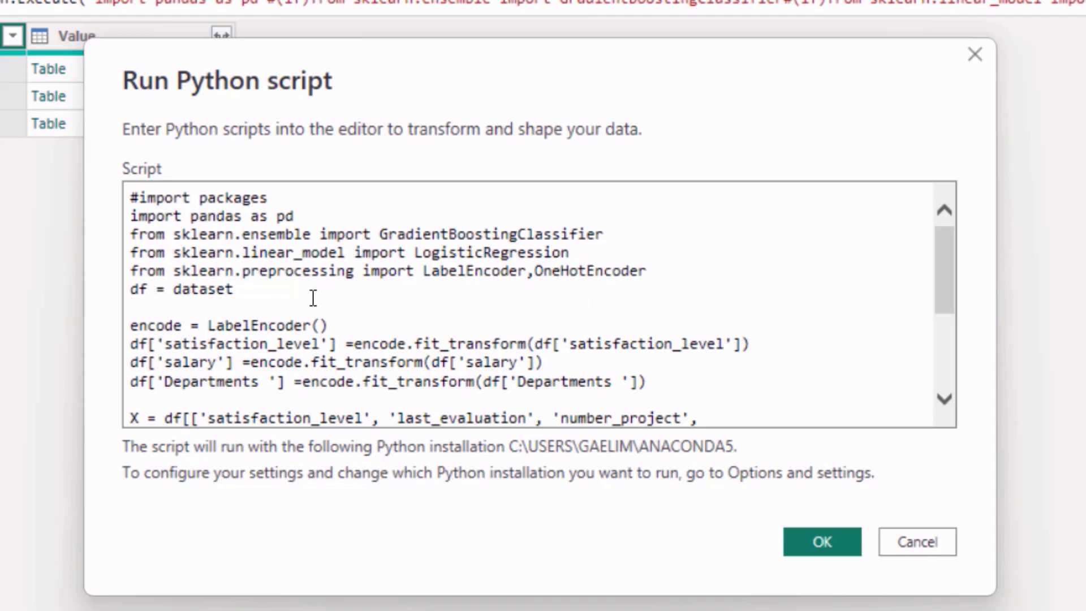
Step: Add '# resave the dataset' above df = dataset and '#endoce and fit our data' below it
{"action": "left_click", "coordinate": [130, 290]}
{"action": "key", "text": "Return"}
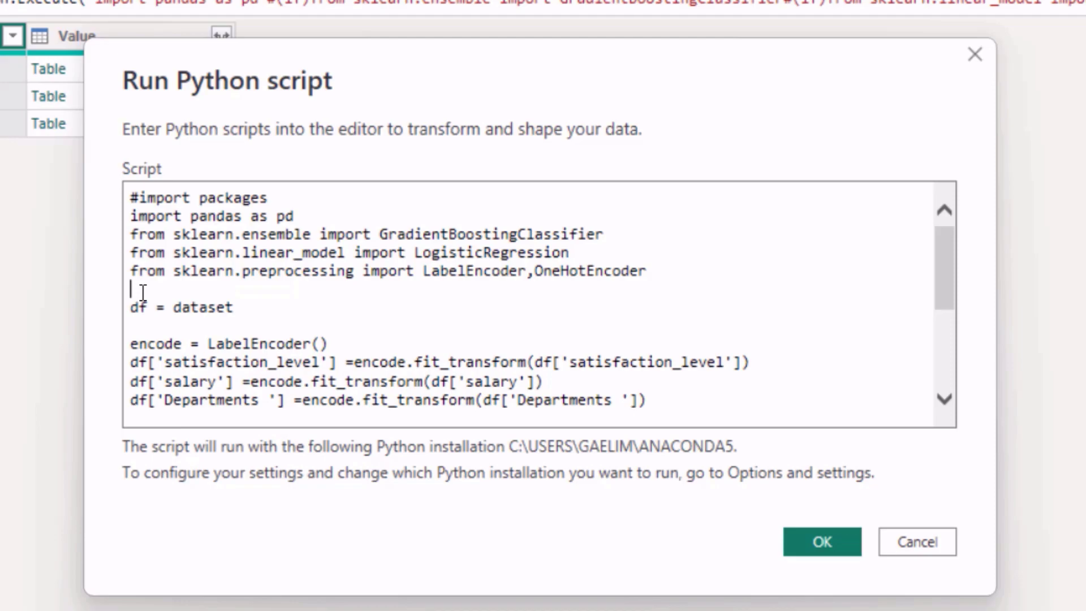
{"action": "type", "text": "# resave the dataset"}
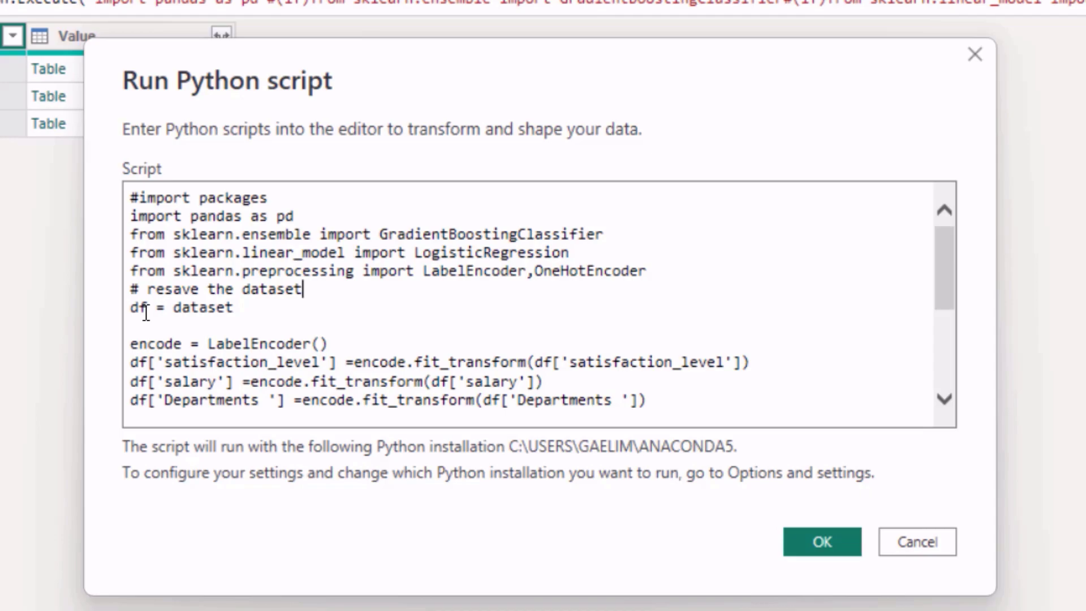
{"action": "left_click", "coordinate": [150, 327]}
{"action": "type", "text": "#endoce and "}
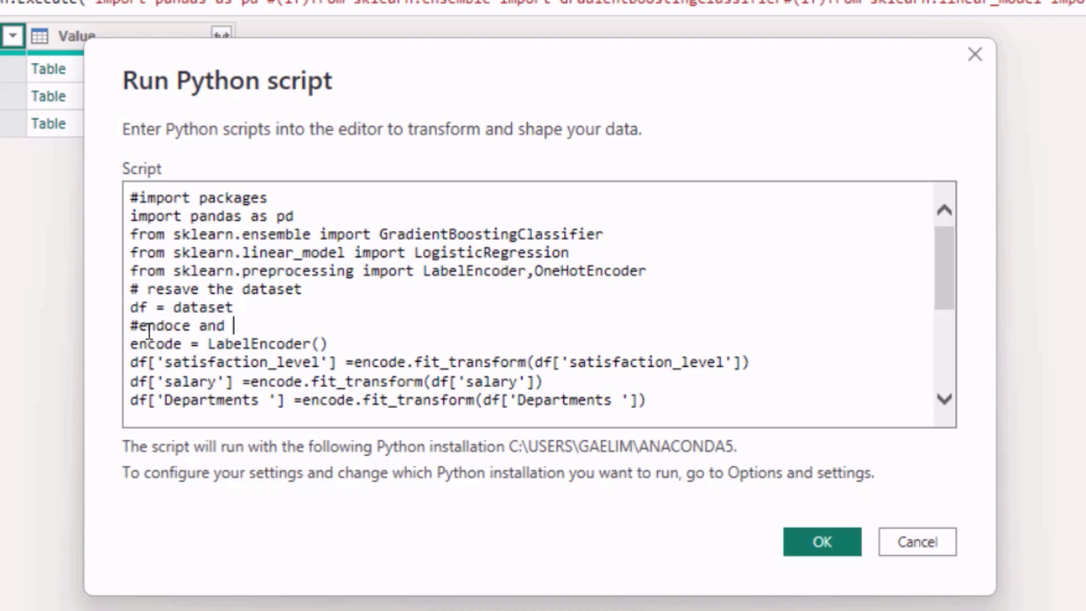
{"action": "type", "text": "fit our data"}
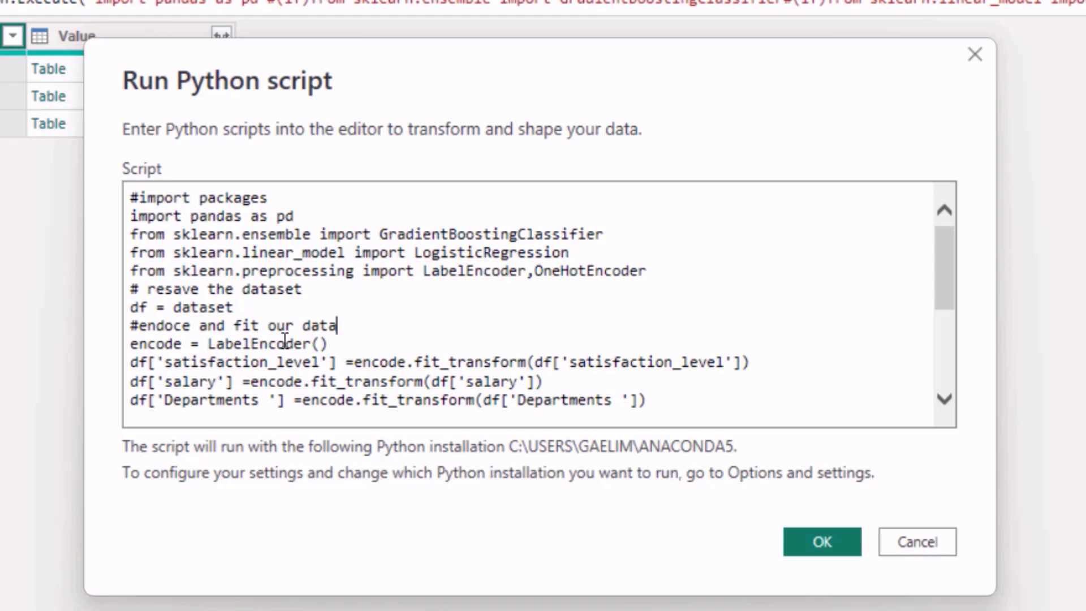
Step: Comment out the df['satisfaction_level'] LabelEncoder line with a leading #
{"action": "double_click", "coordinate": [330, 345]}
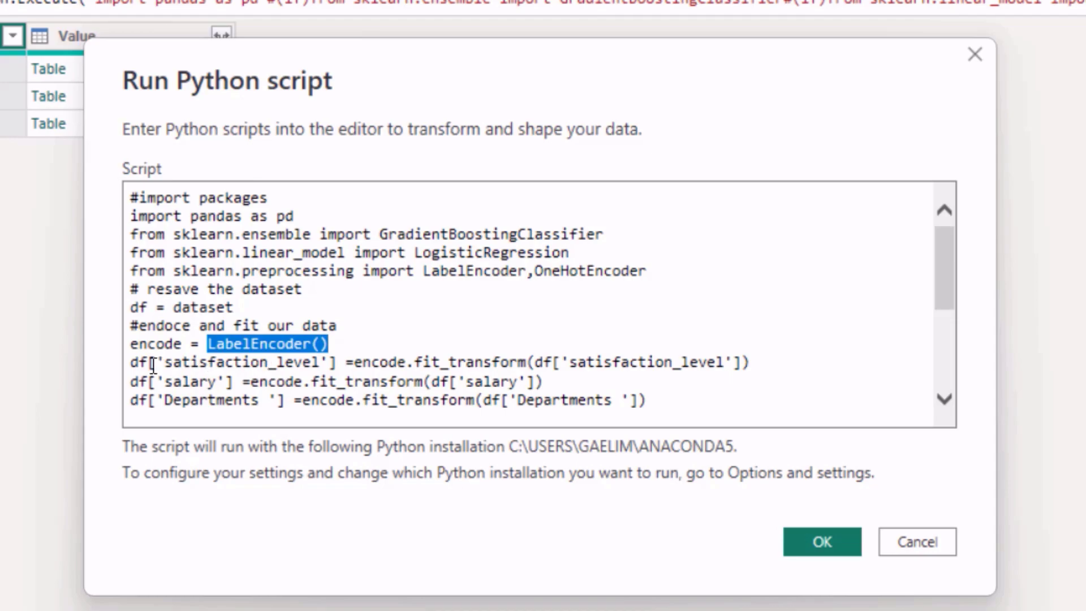
{"action": "left_click", "coordinate": [135, 365]}
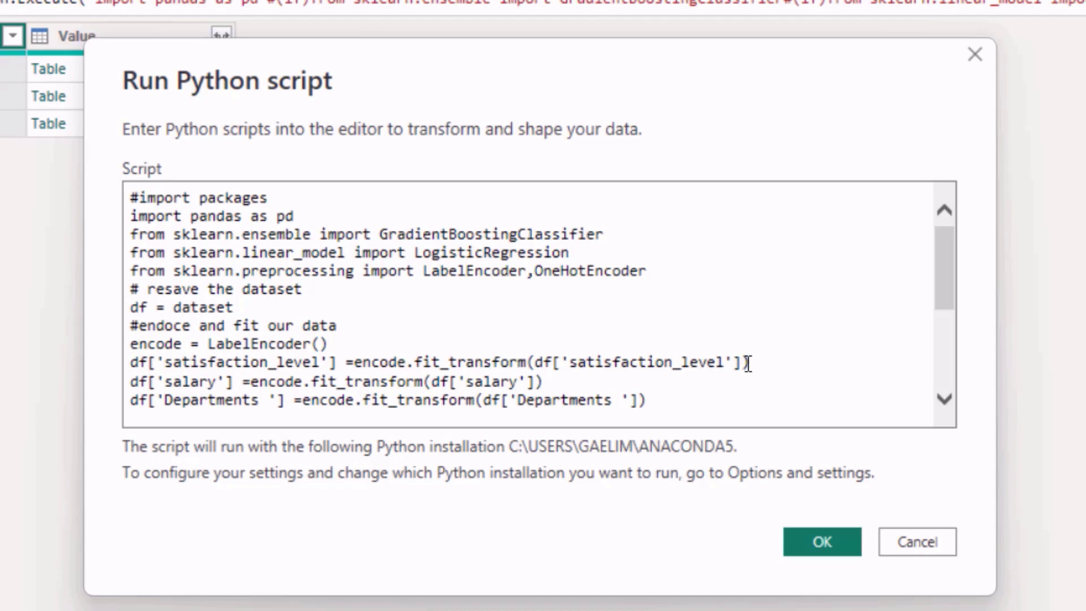
{"action": "left_click_drag", "start_coordinate": [748, 363], "coordinate": [134, 361]}
{"action": "left_click", "coordinate": [133, 363]}
{"action": "type", "text": "#"}
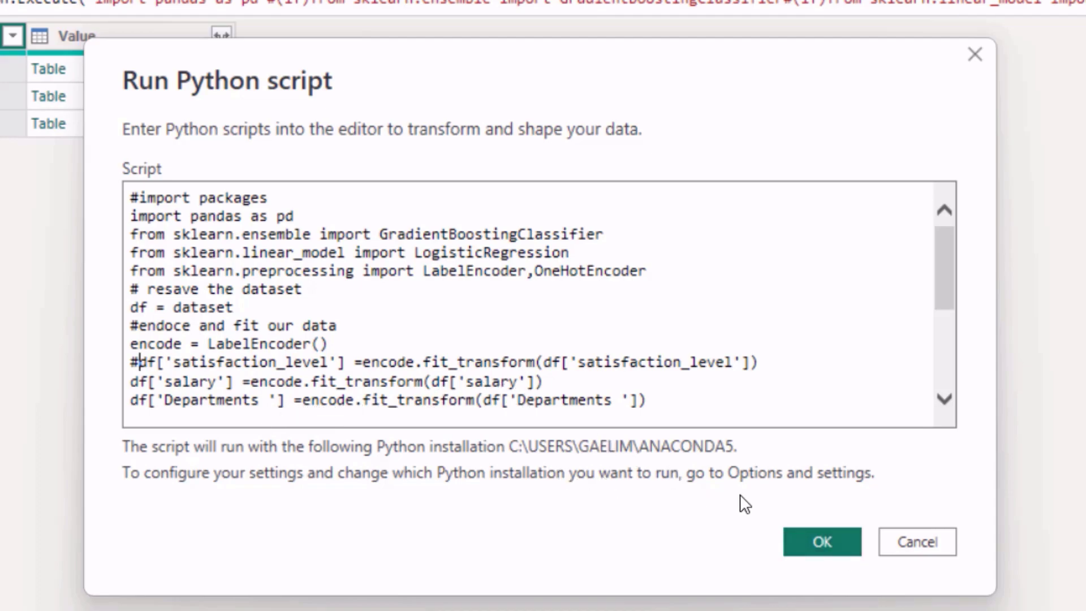
Step: Start a '#created our features and target' comment below the Departments encoding line
{"action": "scroll", "coordinate": [954, 301], "scroll_direction": "down", "scroll_amount": 1}
{"action": "left_click_drag", "start_coordinate": [956, 308], "coordinate": [954, 340]}
{"action": "left_click", "coordinate": [248, 270]}
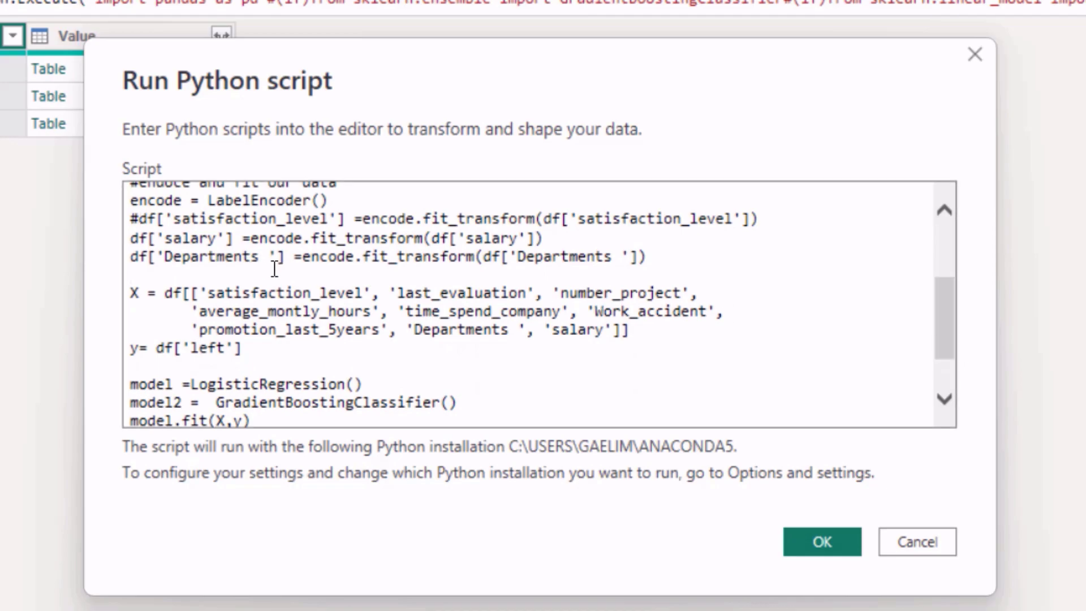
{"action": "type", "text": "#created our "}
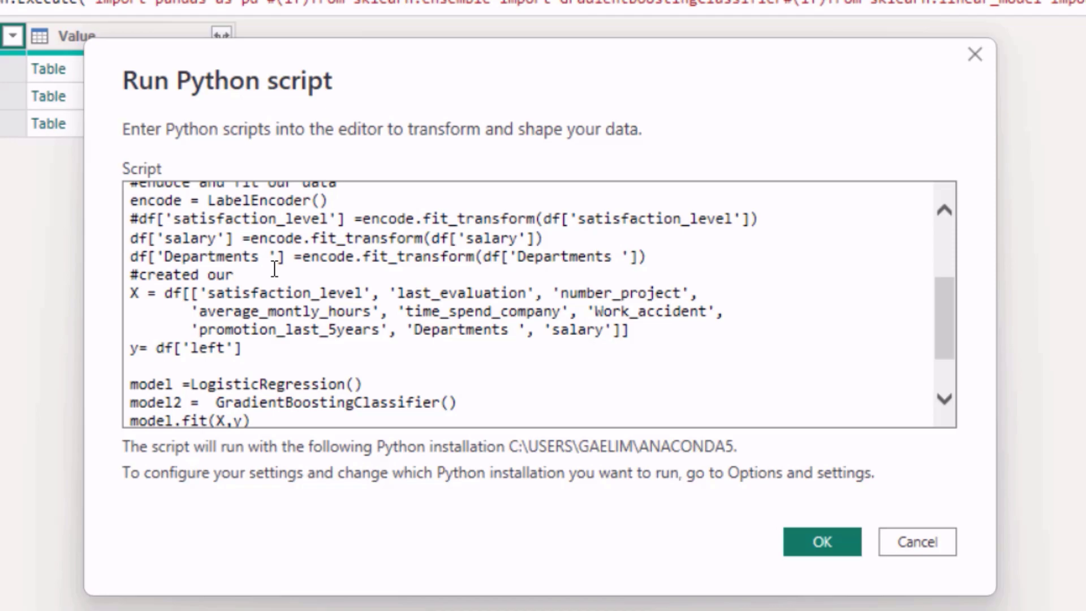
{"action": "type", "text": "X"}
{"action": "key", "text": "BackSpace"}
{"action": "type", "text": "features and target"}
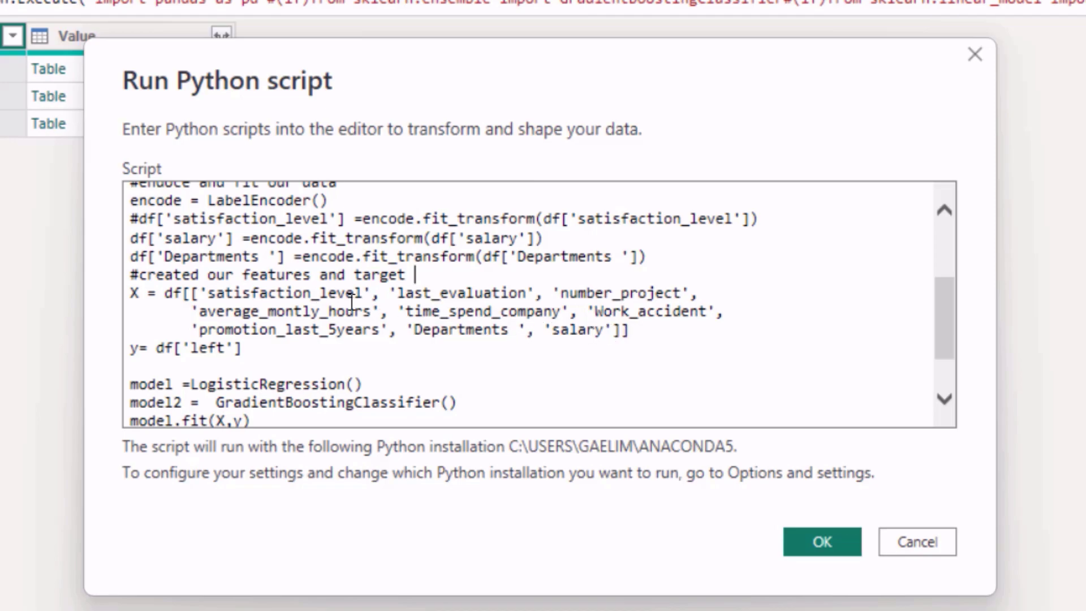
Step: Edit the X features line, inserting a '[' after df, and review the y line
{"action": "left_click", "coordinate": [186, 299]}
{"action": "type", "text": "["}
{"action": "left_click_drag", "start_coordinate": [183, 294], "coordinate": [631, 331]}
{"action": "left_click", "coordinate": [545, 330]}
{"action": "left_click_drag", "start_coordinate": [243, 346], "coordinate": [190, 348]}
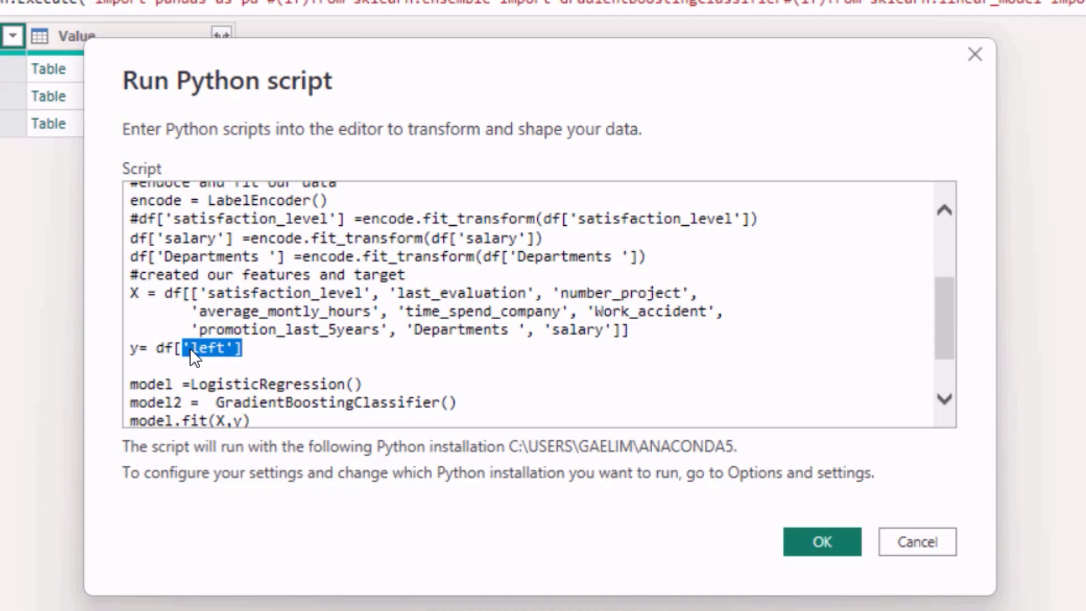
{"action": "left_click", "coordinate": [150, 364]}
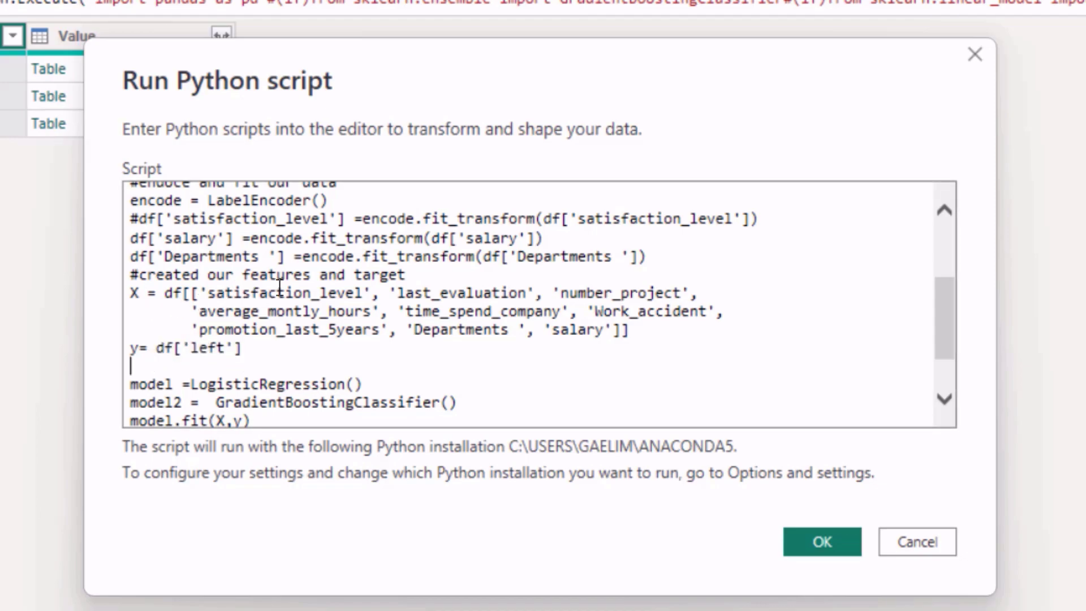
Step: Finish the comment as '...target variables' and add '# used the models to predict' above the models
{"action": "left_click", "coordinate": [408, 276]}
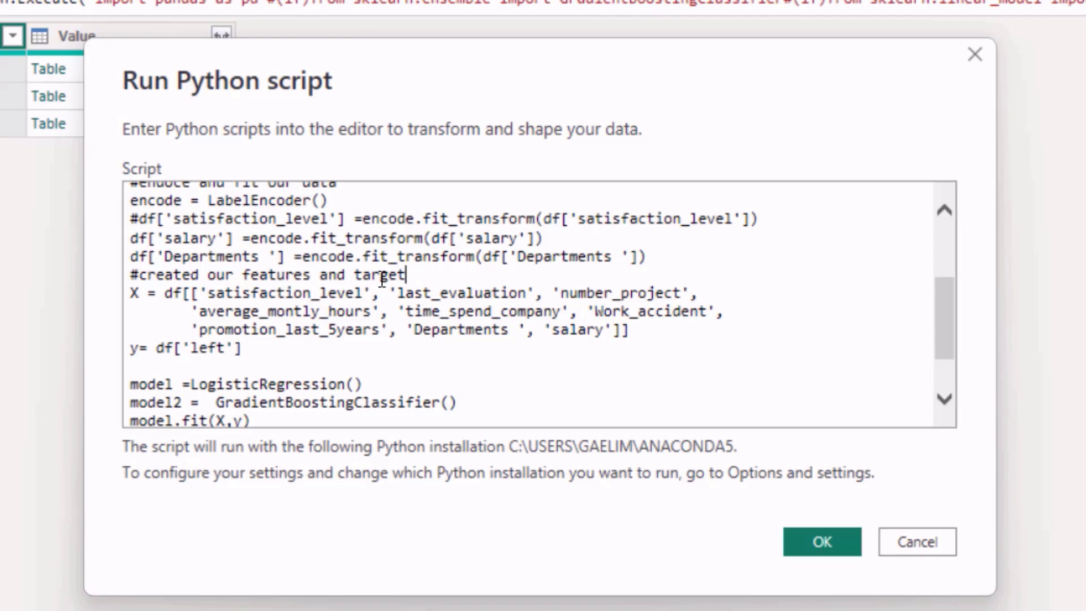
{"action": "type", "text": "a"}
{"action": "key", "text": "BackSpace"}
{"action": "type", "text": "variables"}
{"action": "left_click", "coordinate": [194, 372]}
{"action": "type", "text": "#"}
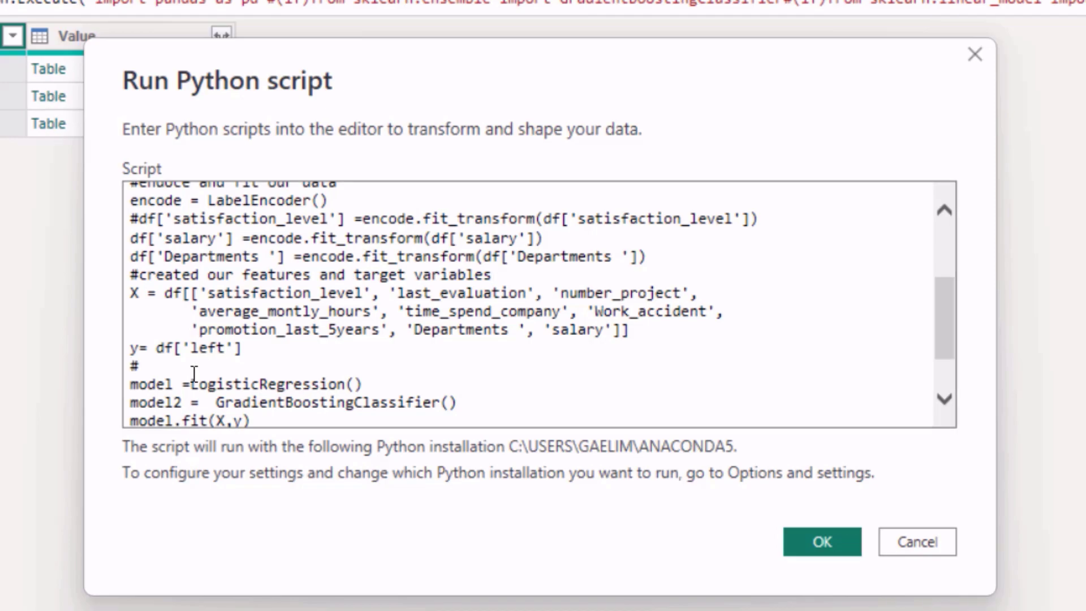
{"action": "type", "text": " used the models to pr"}
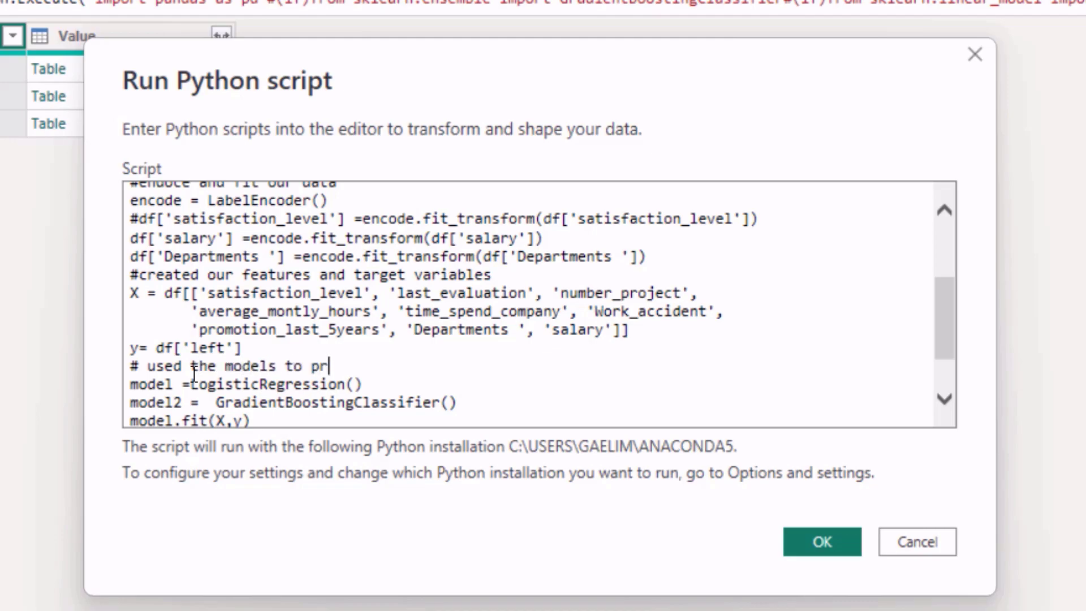
{"action": "type", "text": "edict"}
{"action": "scroll", "coordinate": [399, 340], "scroll_direction": "down", "scroll_amount": 1}
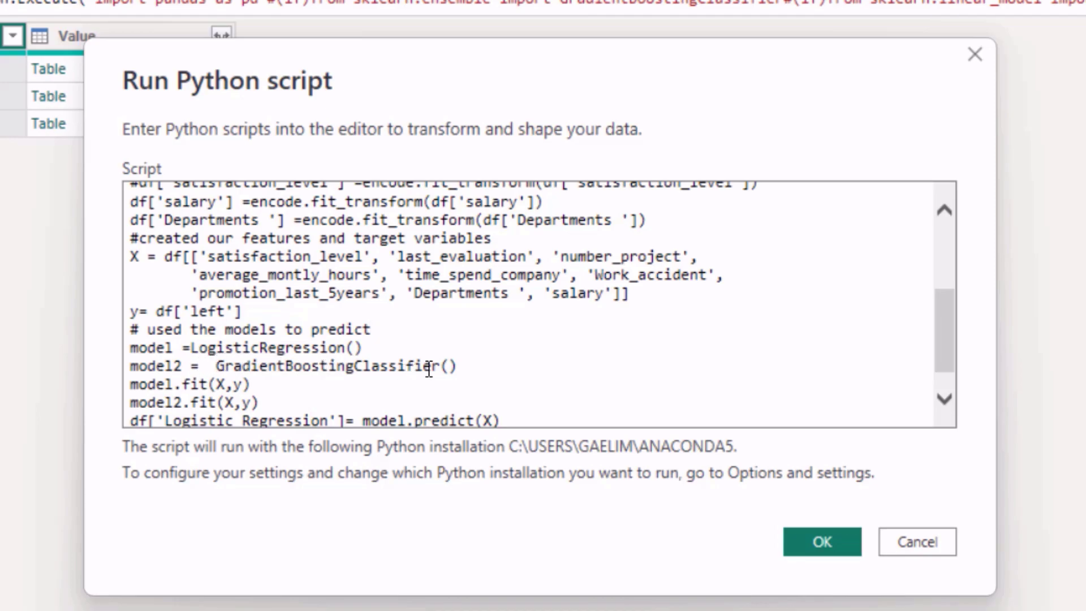
{"action": "scroll", "coordinate": [212, 379], "scroll_direction": "down", "scroll_amount": 1}
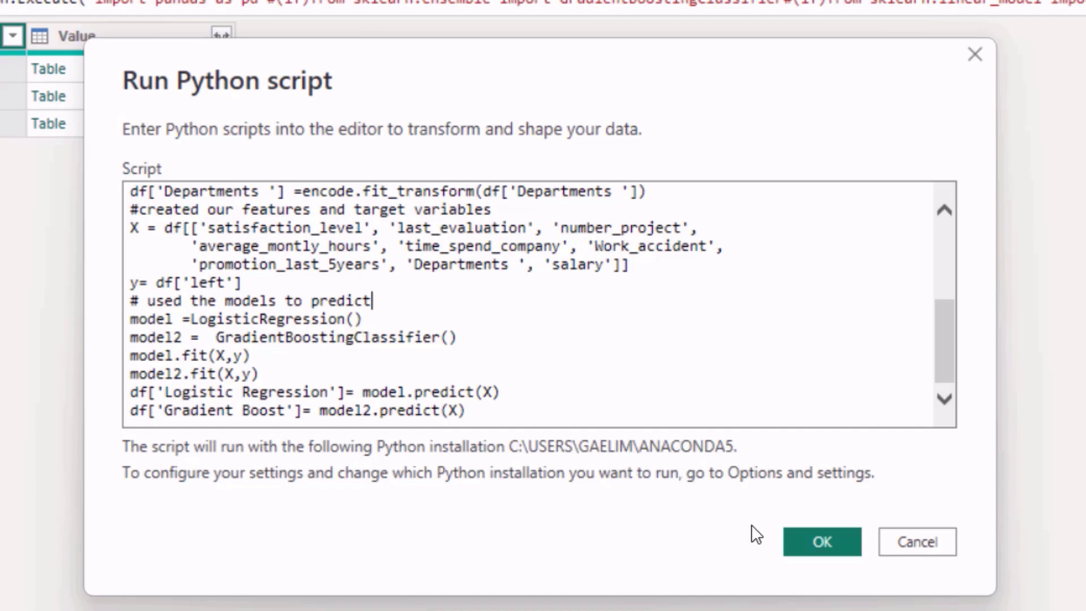
Step: Confirm the edited script with OK and check the Value and Run Python script step outputs
{"action": "left_click", "coordinate": [818, 548]}
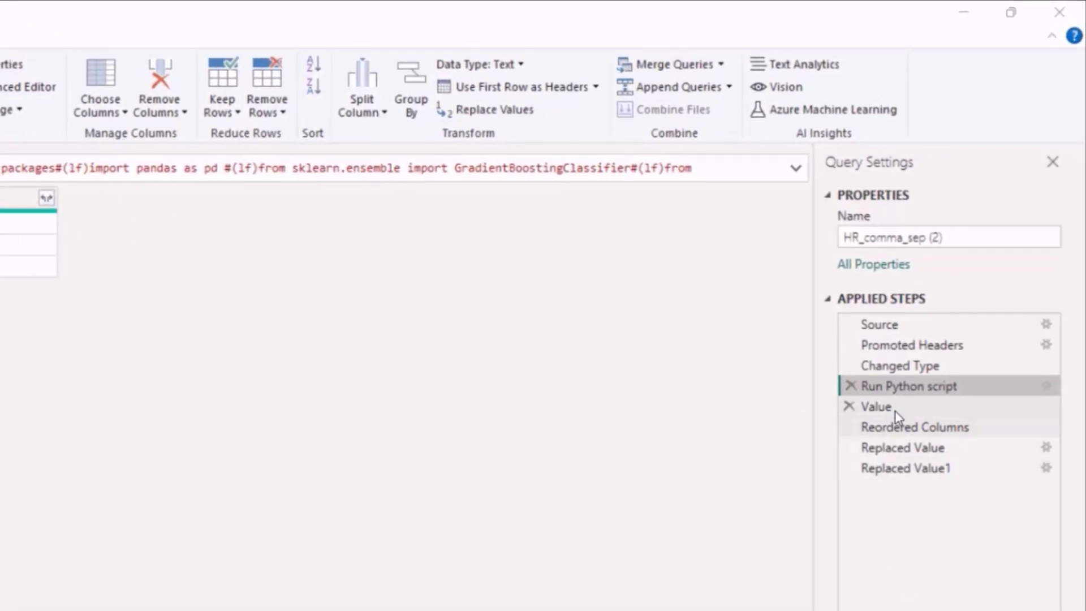
{"action": "left_click", "coordinate": [895, 412]}
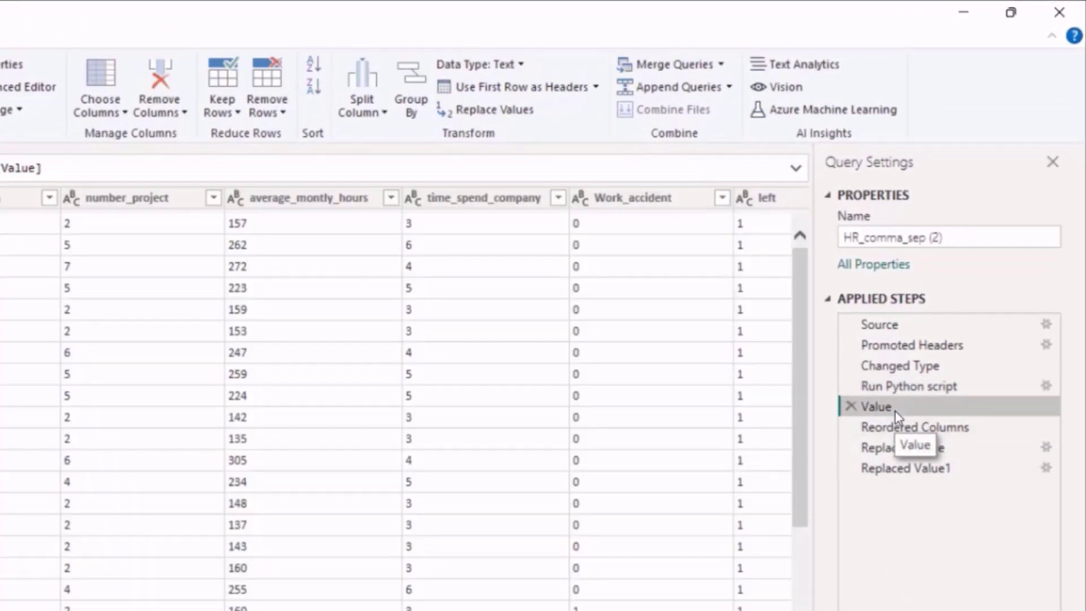
{"action": "left_click", "coordinate": [888, 387]}
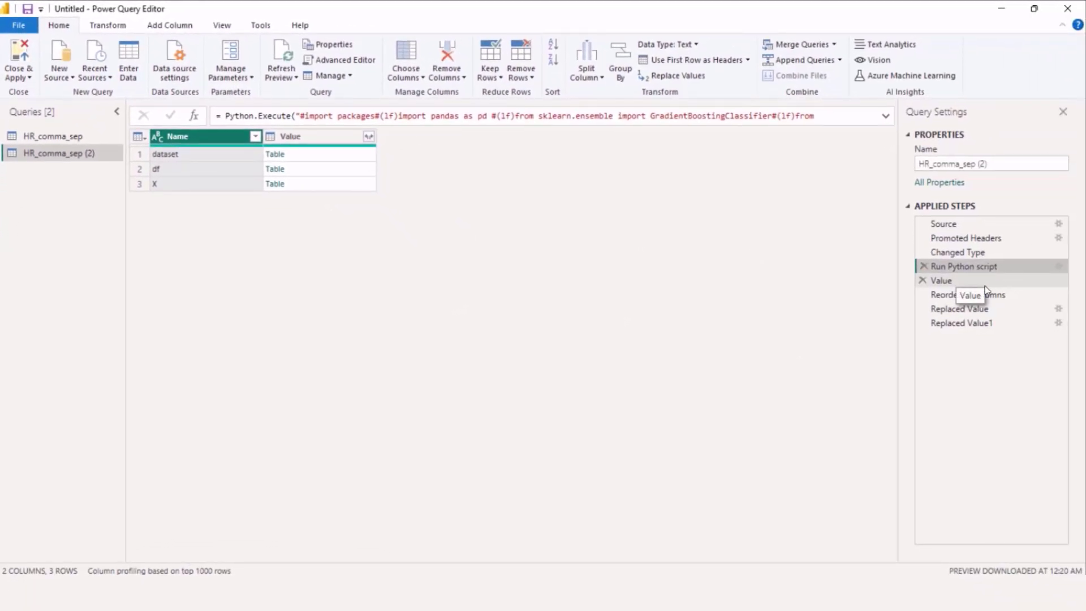
Step: Inspect the Value and Reordered Columns outputs, checking the left and Logistic Regression columns
{"action": "left_click", "coordinate": [985, 285]}
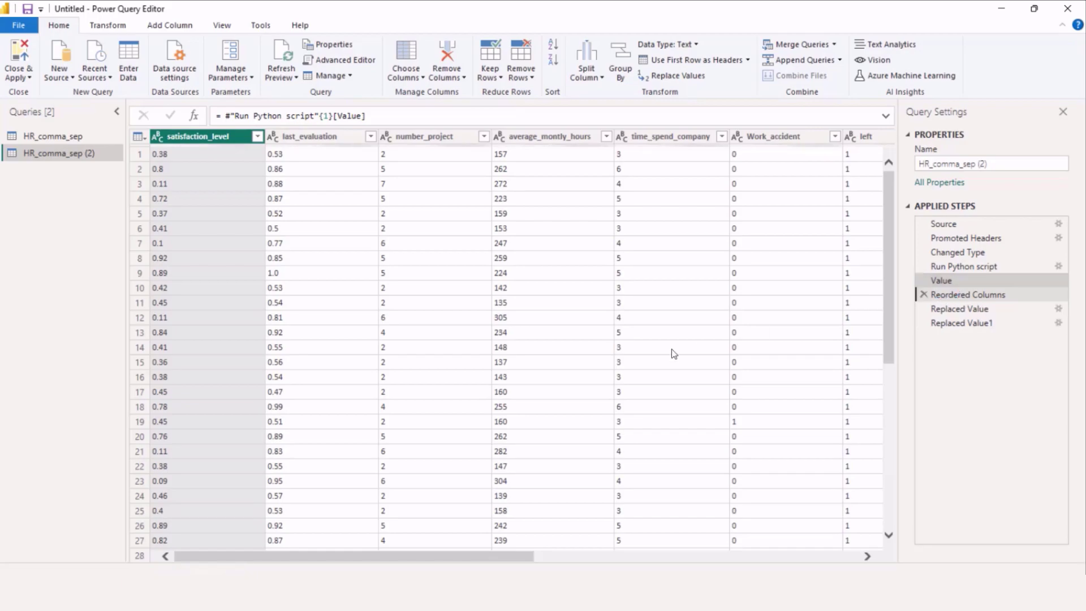
{"action": "key", "text": "Down"}
{"action": "left_click", "coordinate": [484, 549]}
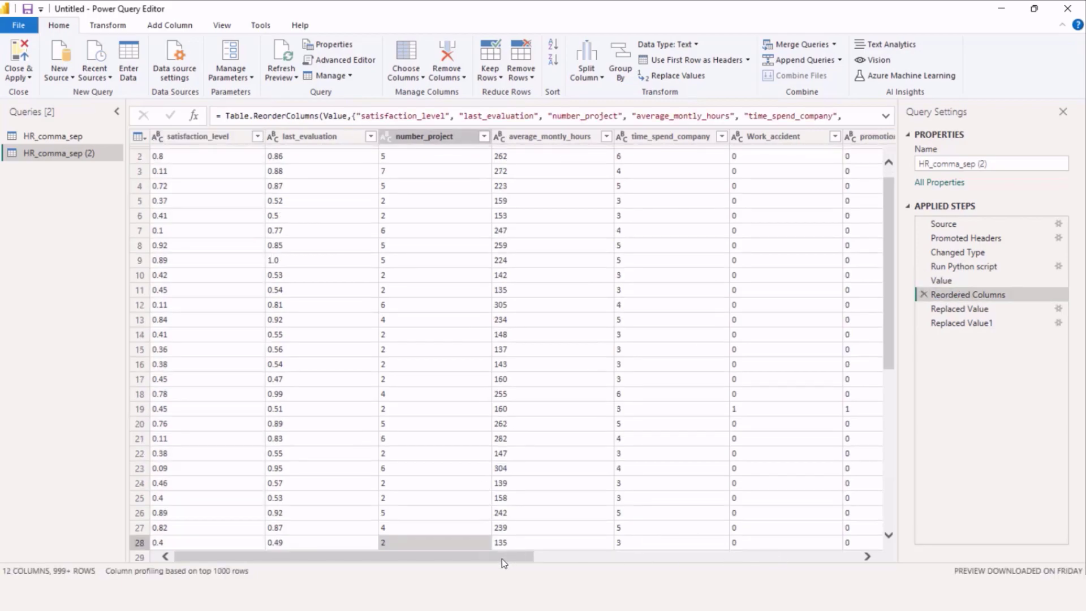
{"action": "left_click_drag", "start_coordinate": [504, 563], "coordinate": [828, 563]}
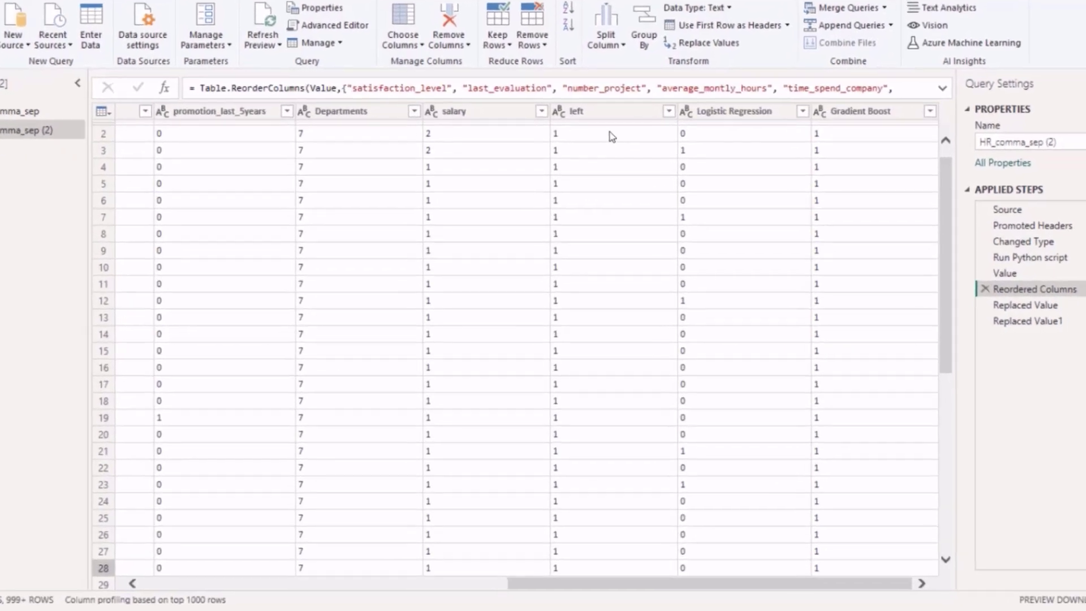
{"action": "left_click", "coordinate": [611, 136]}
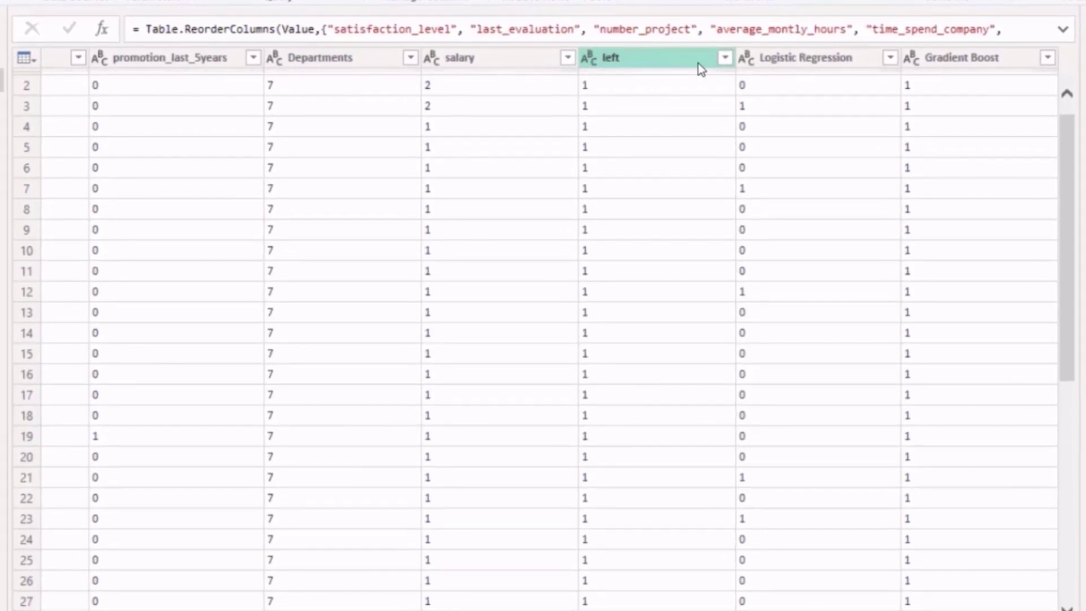
{"action": "left_click", "coordinate": [774, 65]}
{"action": "left_click", "coordinate": [773, 66], "text": "ctrl"}
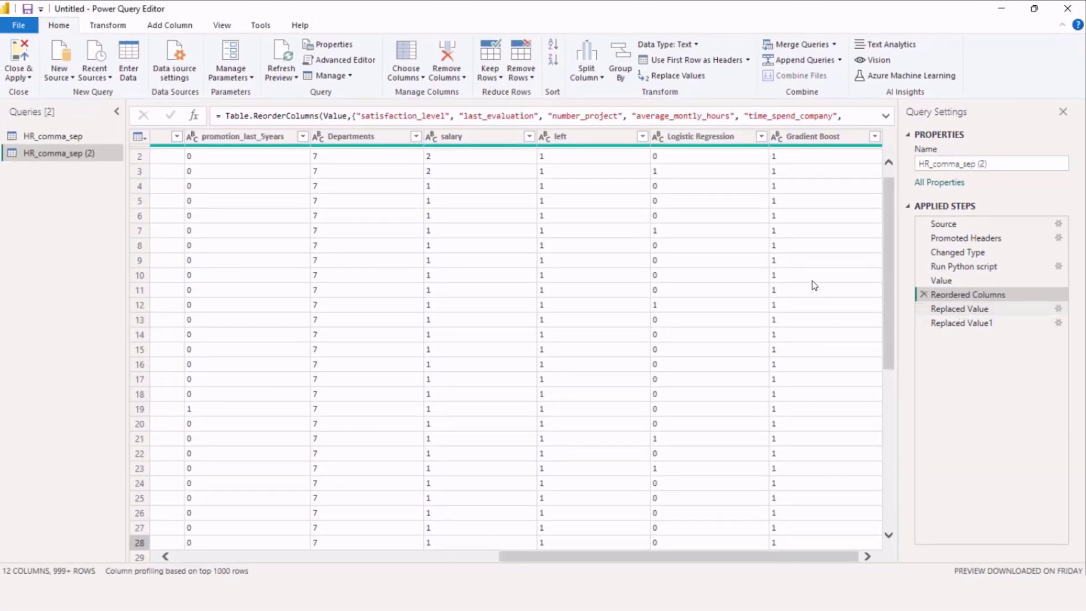
Step: Review the Left and Stayed replacement steps, then Close & Apply the query changes
{"action": "left_click", "coordinate": [960, 312]}
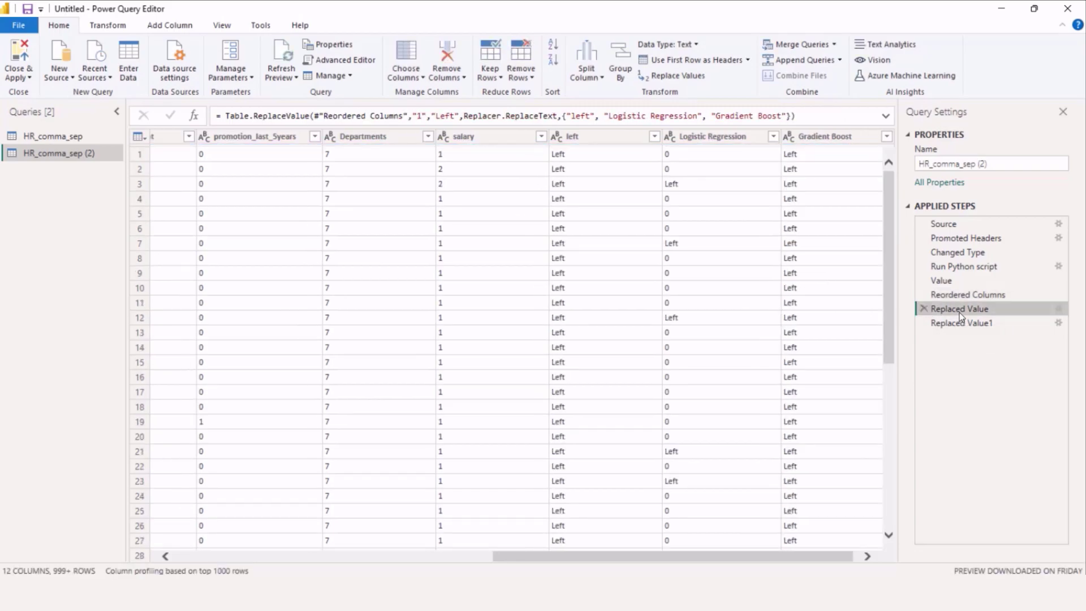
{"action": "left_click", "coordinate": [960, 325]}
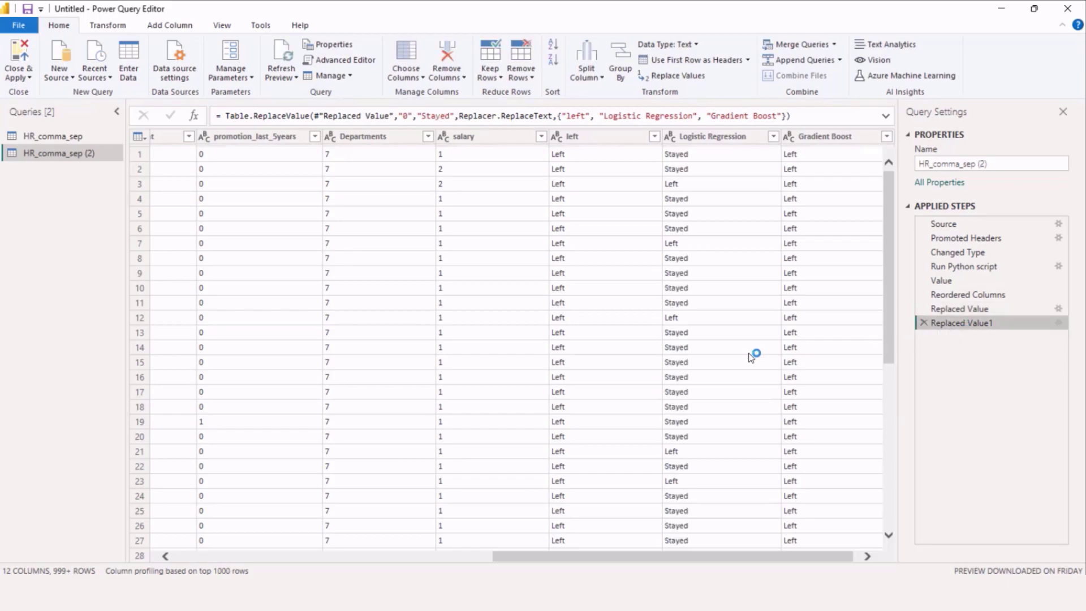
{"action": "left_click", "coordinate": [28, 77]}
{"action": "left_click", "coordinate": [45, 97]}
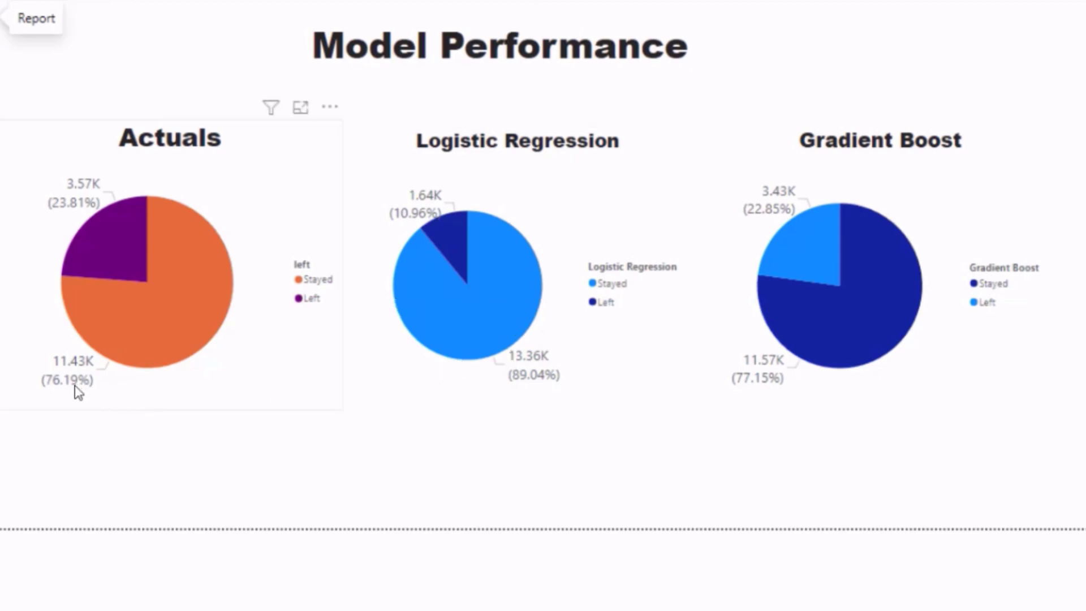
Step: Read the Stayed and Left tooltip counts on the Actuals, Logistic Regression and Gradient Boost pies
{"action": "mouse_move", "coordinate": [74, 390]}
{"action": "mouse_move", "coordinate": [137, 248]}
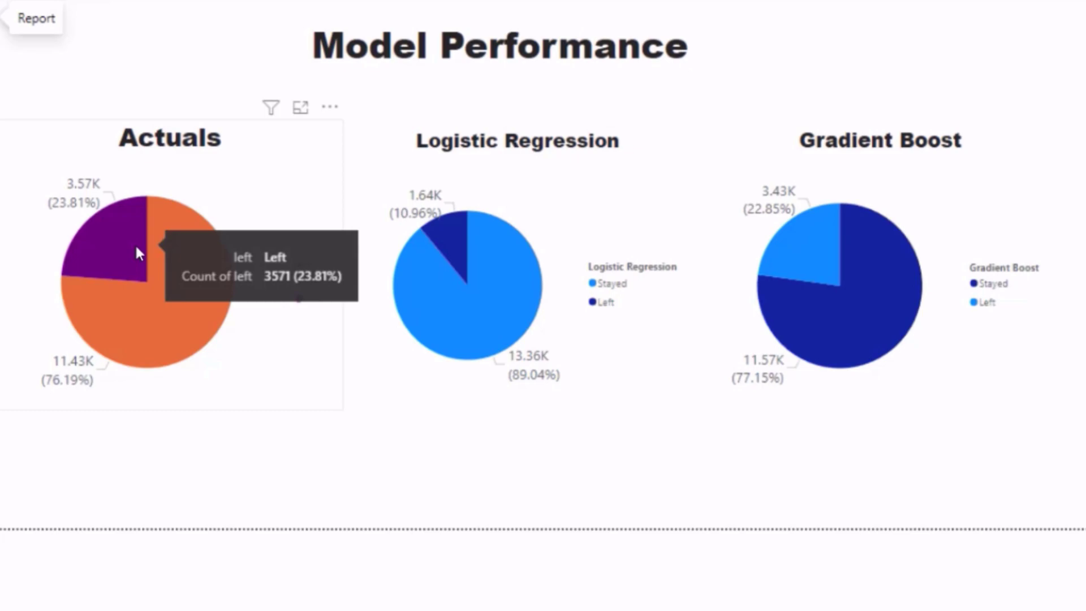
{"action": "mouse_move", "coordinate": [212, 240]}
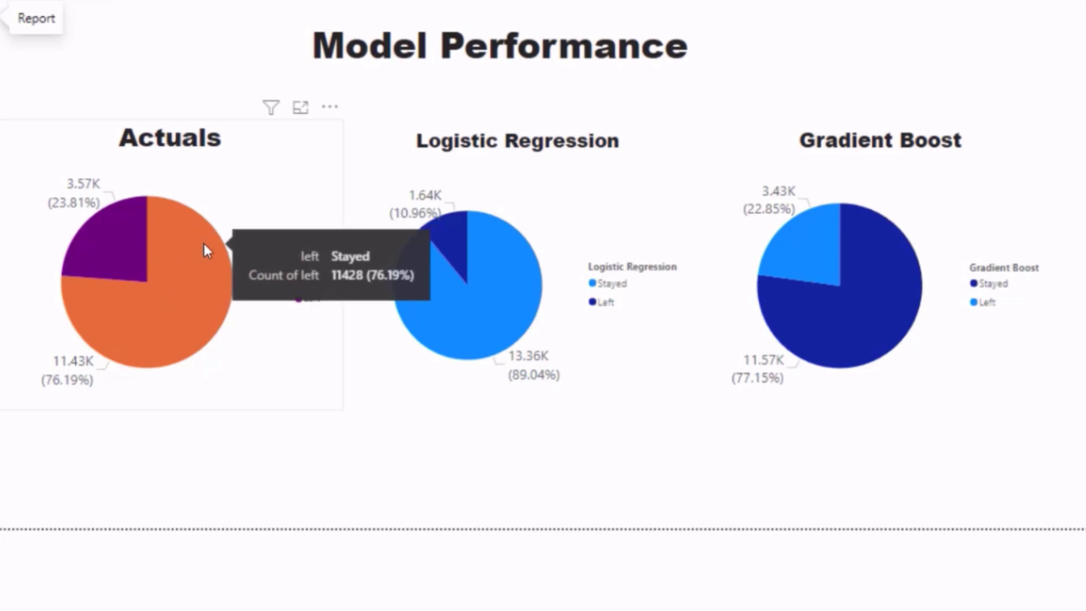
{"action": "mouse_move", "coordinate": [464, 261]}
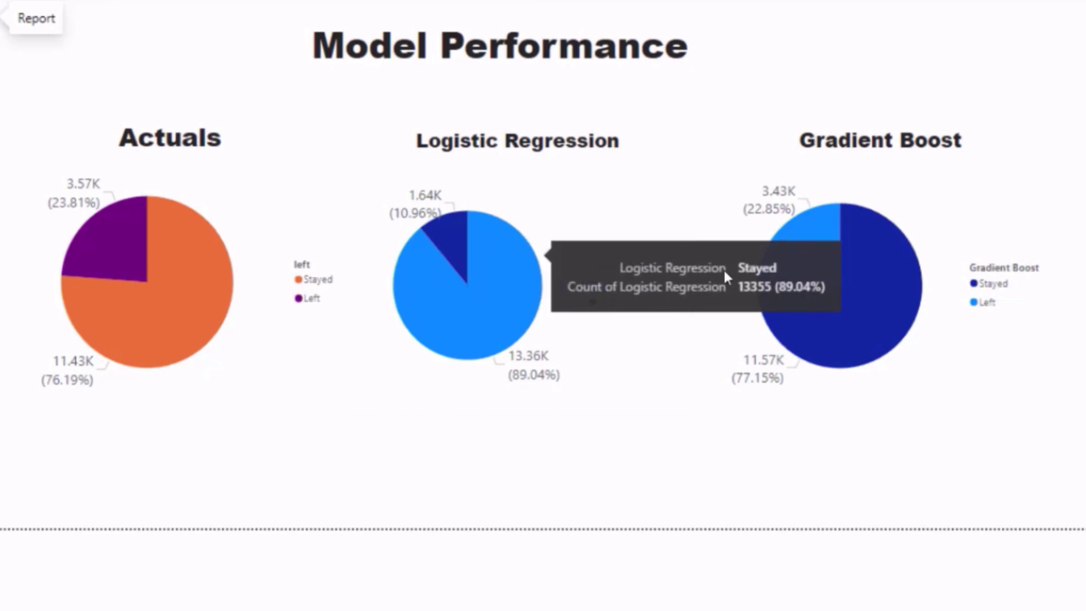
{"action": "mouse_move", "coordinate": [813, 245]}
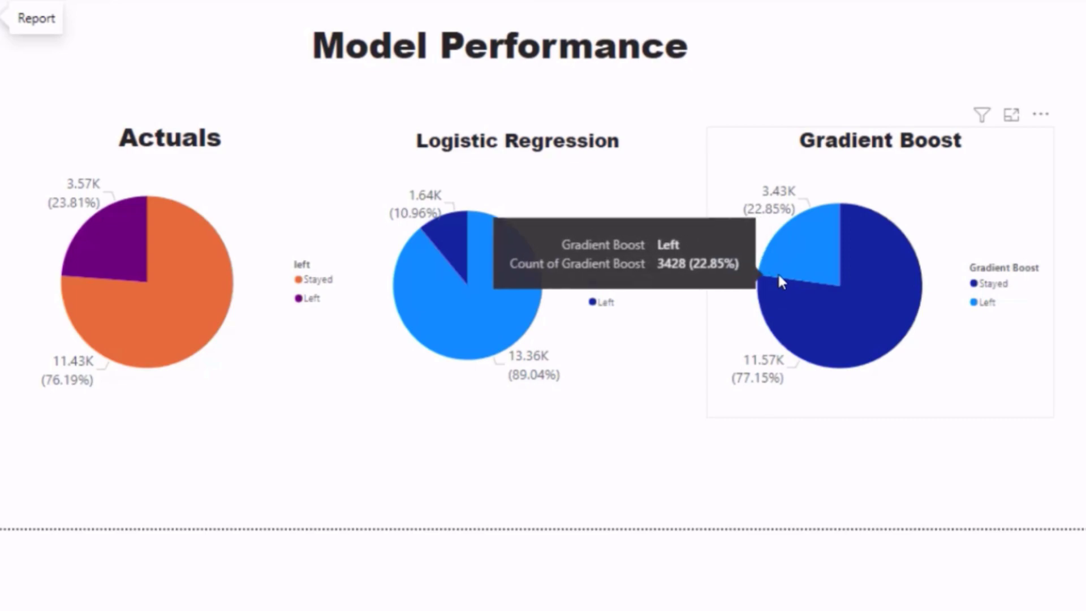
{"action": "mouse_move", "coordinate": [771, 282]}
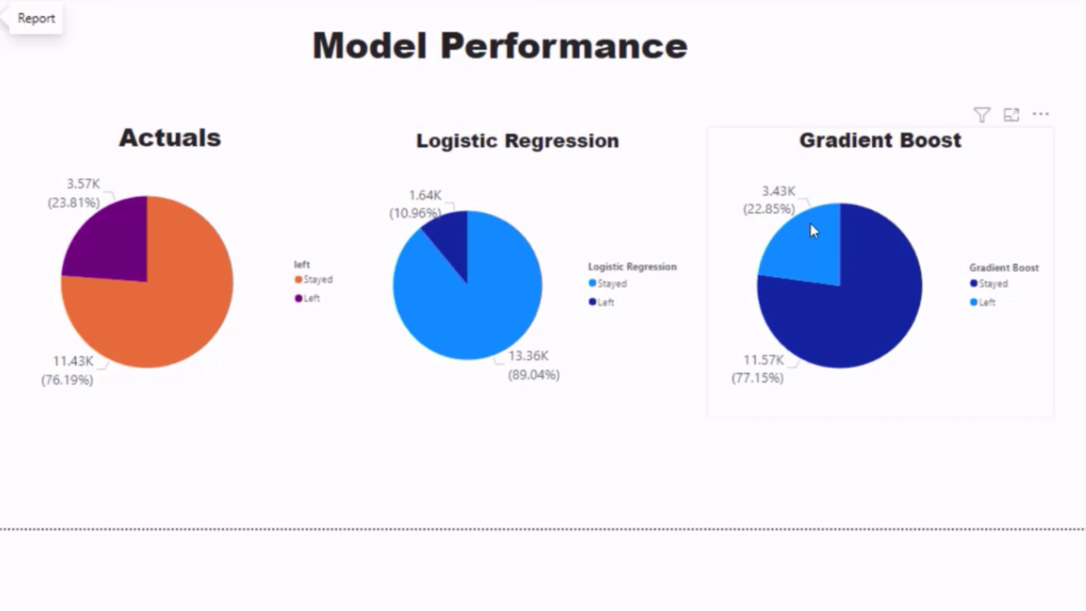
{"action": "mouse_move", "coordinate": [784, 259]}
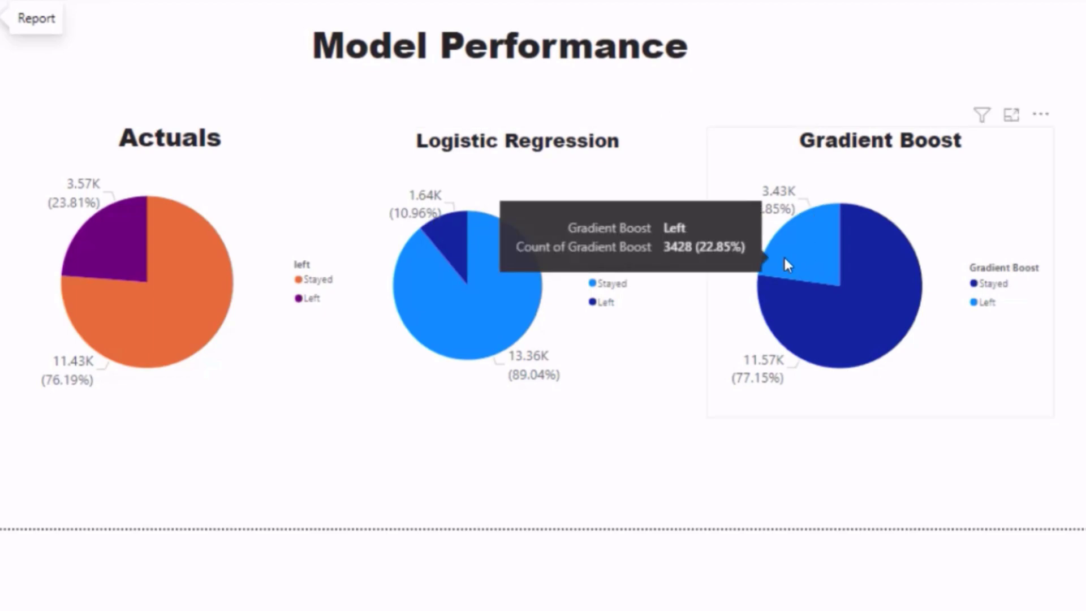